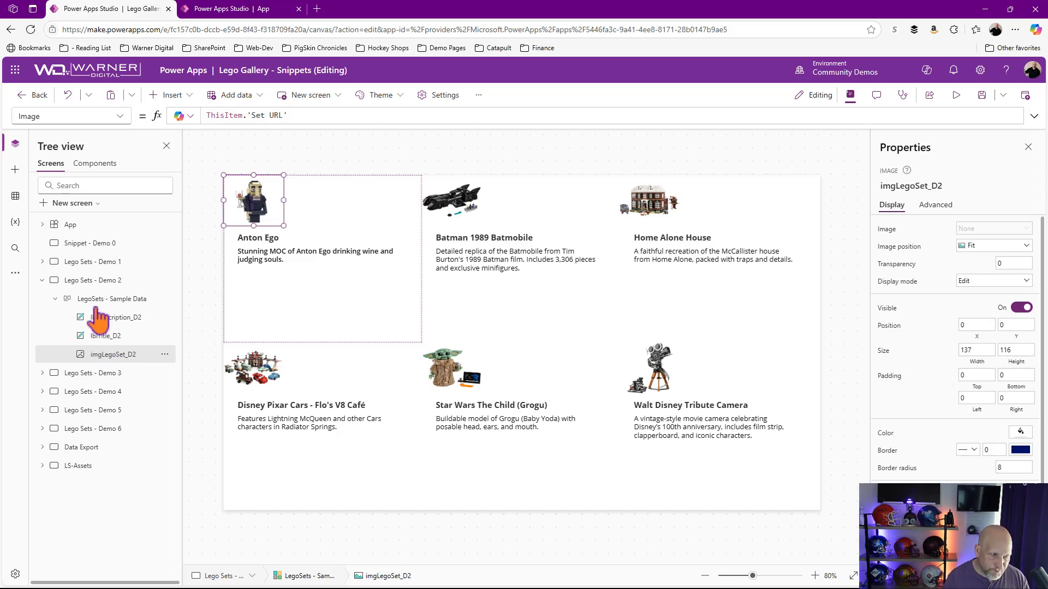
Collapse the Lego Sets - Demo 2 screen's controls and open the Lego Sets - Demo 3 screen.
{"action": "left_click", "coordinate": [55, 298]}
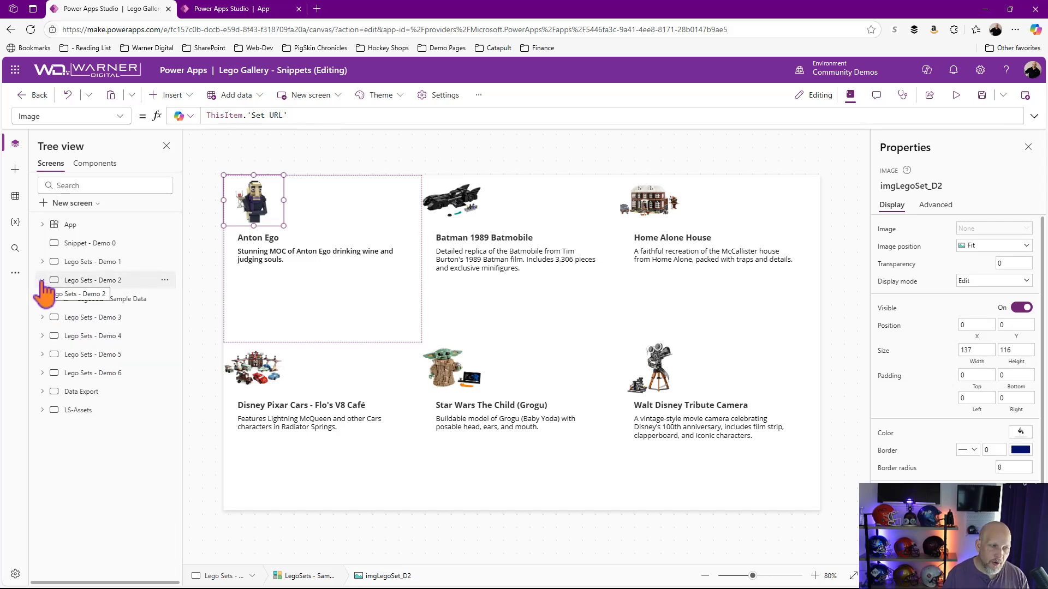
{"action": "left_click", "coordinate": [42, 280]}
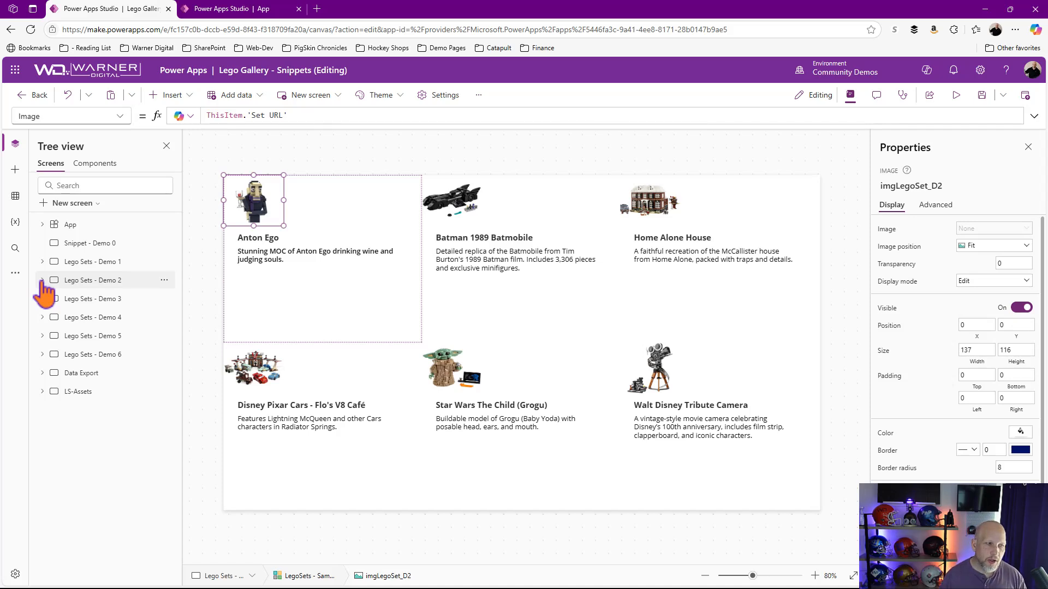
{"action": "left_click", "coordinate": [83, 300]}
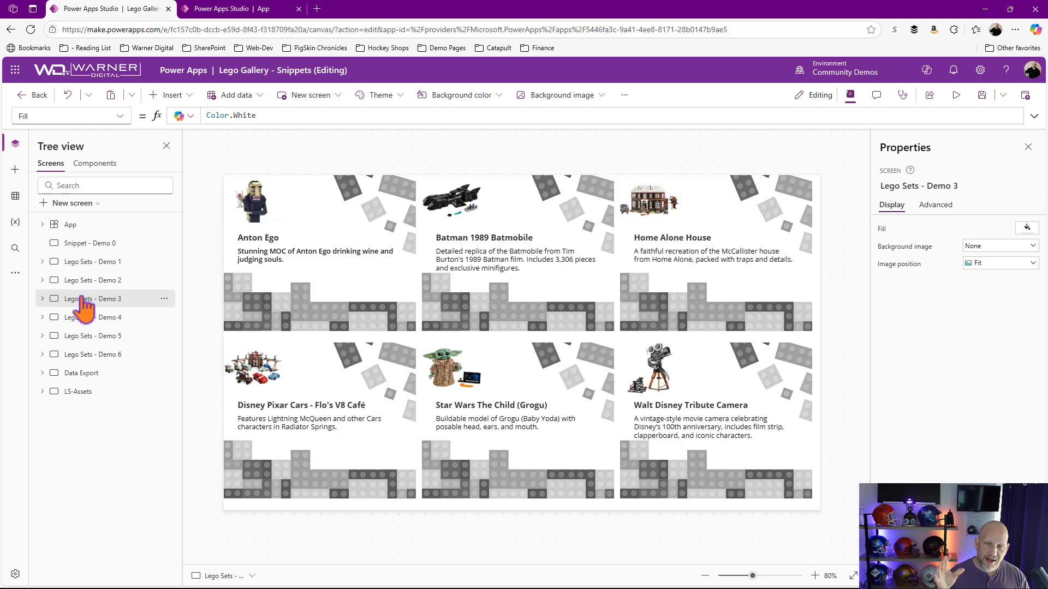
Check which images are stored in the app's media library, and return to the list of screens.
{"action": "left_click", "coordinate": [15, 273]}
{"action": "left_click", "coordinate": [68, 280]}
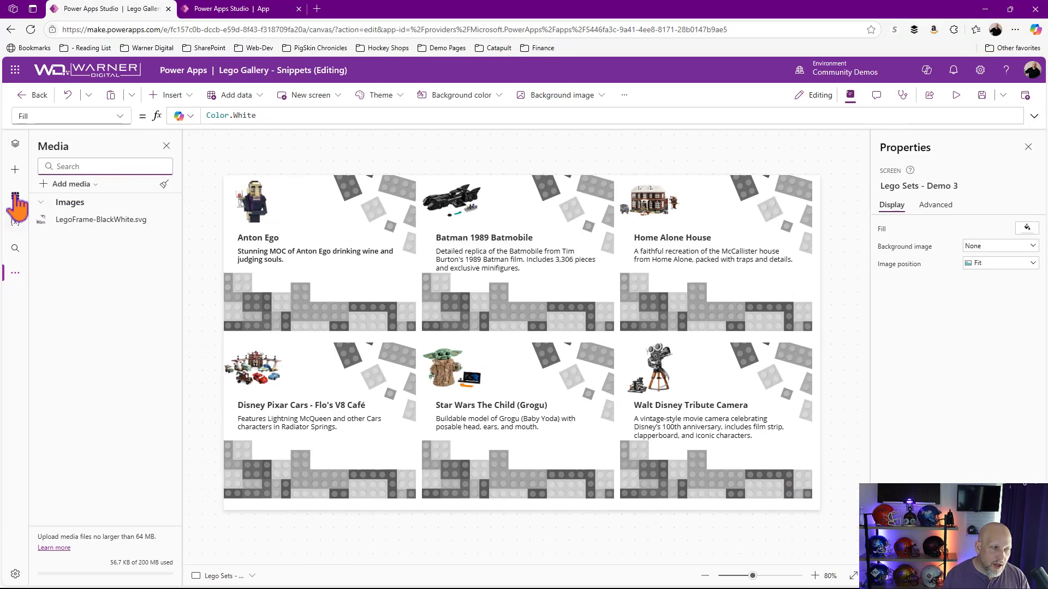
{"action": "left_click", "coordinate": [2, 44]}
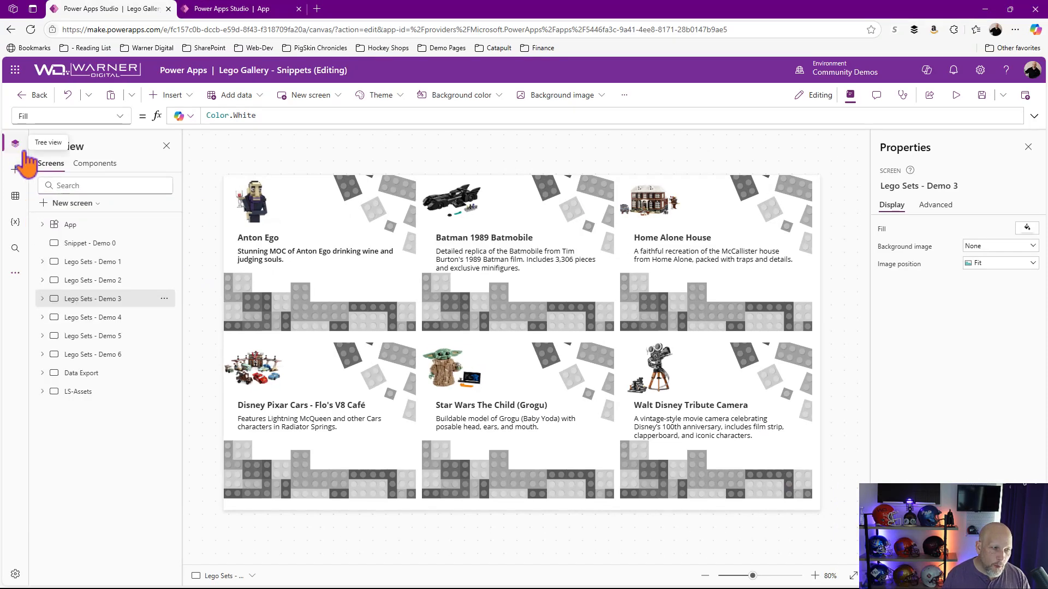
Expand the Demo 3 screen and its LegoSets - Sample Data - Framed gallery to examine the imgFrame_D3 image control.
{"action": "left_click", "coordinate": [42, 299]}
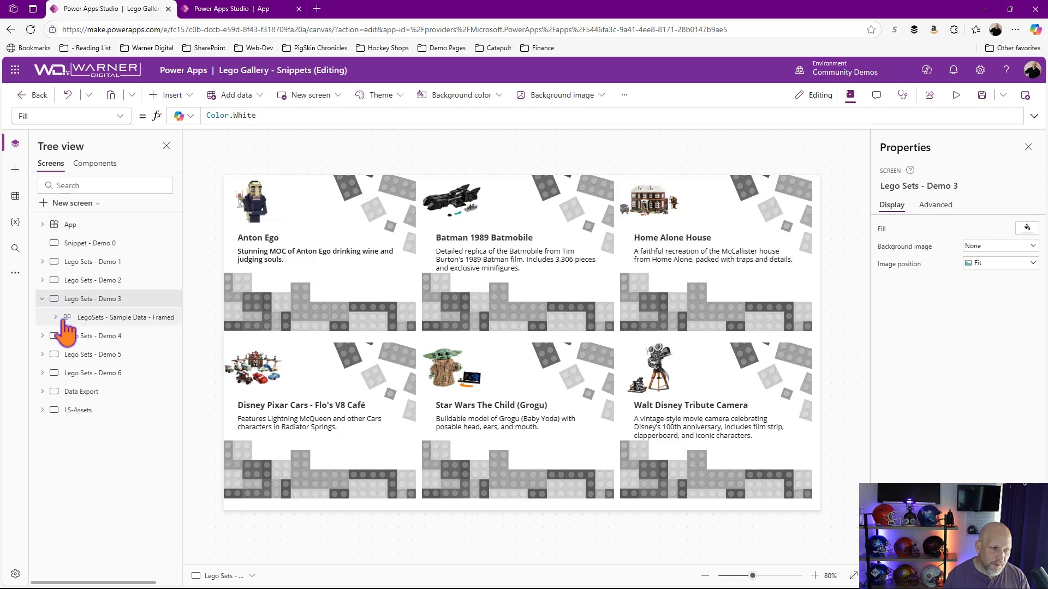
{"action": "left_click", "coordinate": [62, 319]}
{"action": "left_click", "coordinate": [55, 317]}
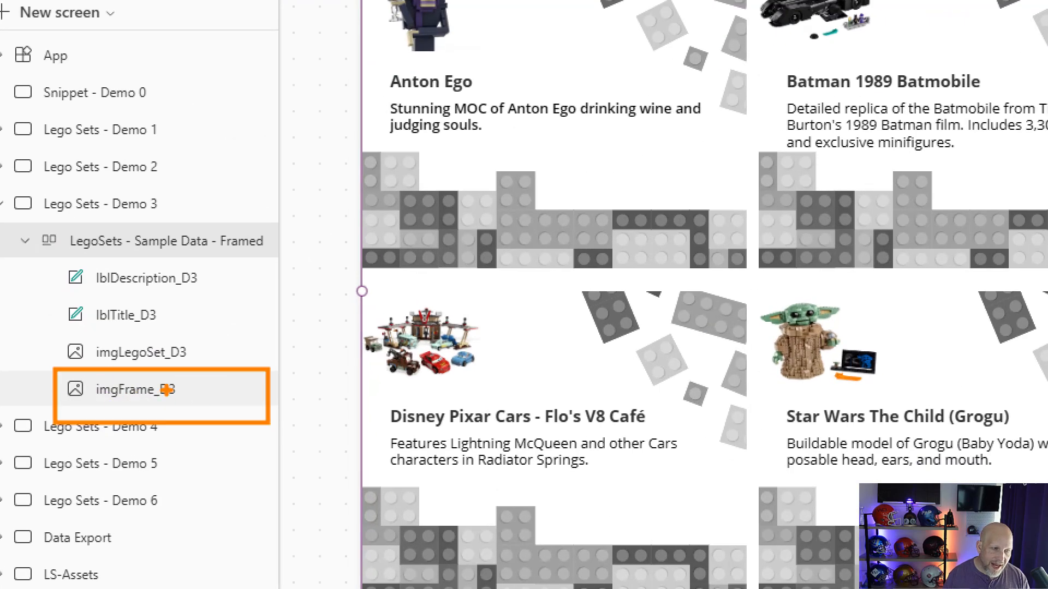
{"action": "left_click_drag", "start_coordinate": [186, 390], "coordinate": [391, 335]}
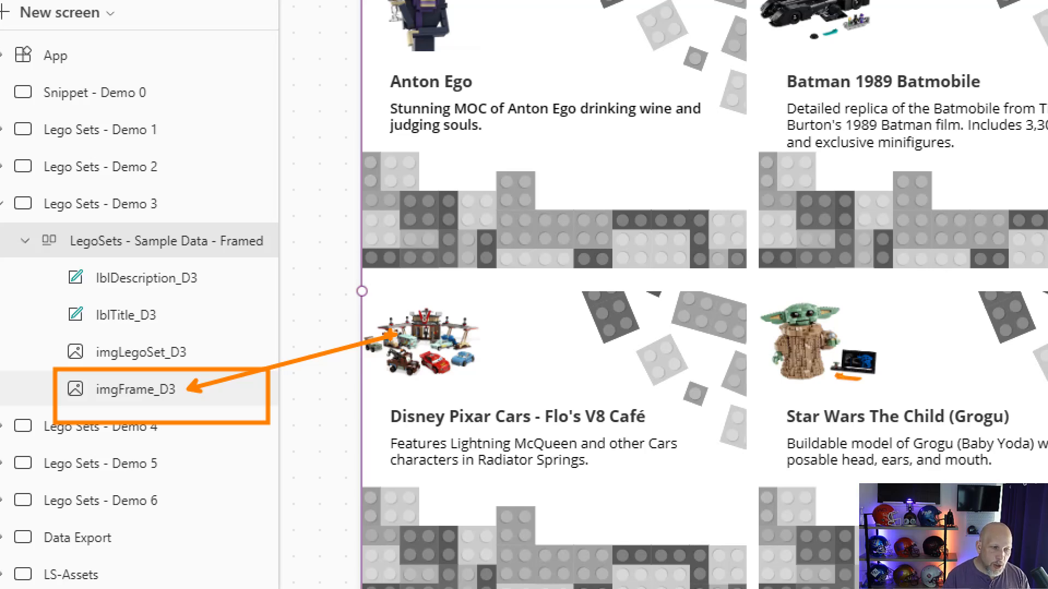
{"action": "key", "text": "Escape"}
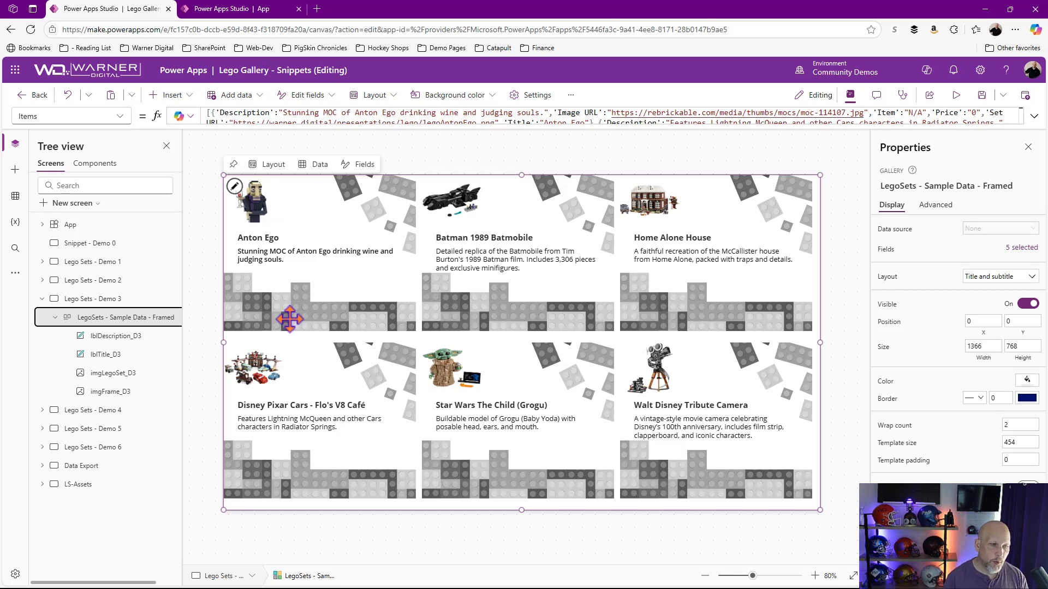
View the code of the LegoSets - Sample Data - Framed gallery, review its imgFrame_D3 section, and copy the code.
{"action": "right_click", "coordinate": [134, 323]}
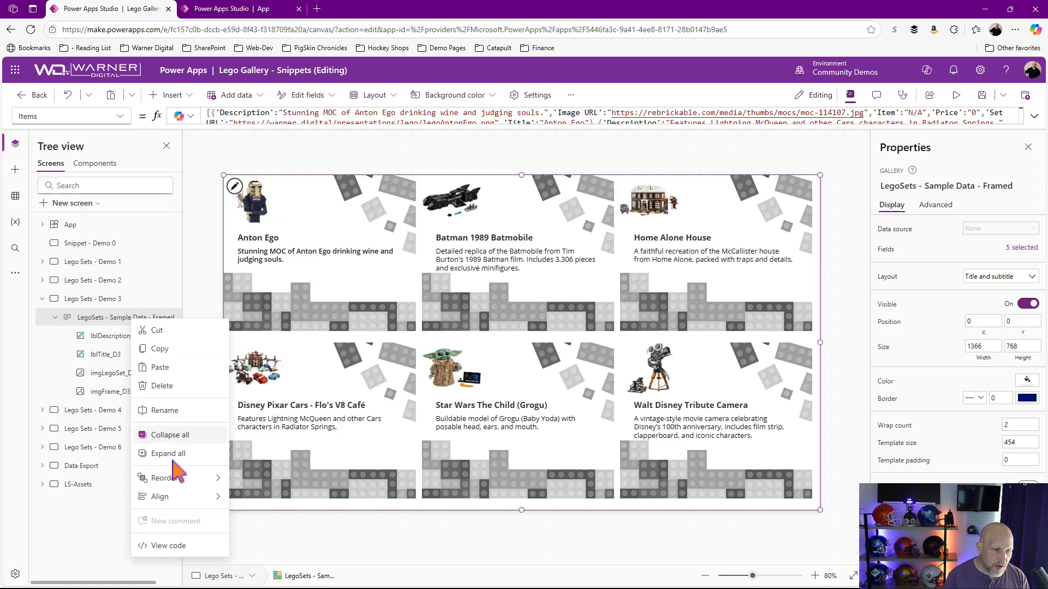
{"action": "left_click", "coordinate": [174, 569]}
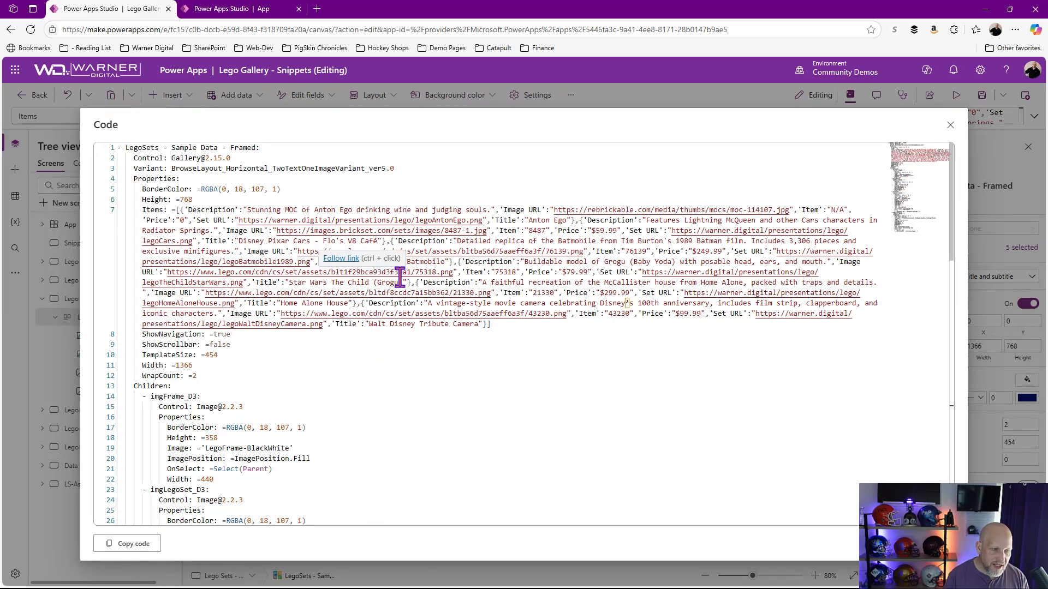
{"action": "scroll", "coordinate": [400, 277], "scroll_direction": "down", "scroll_amount": 3}
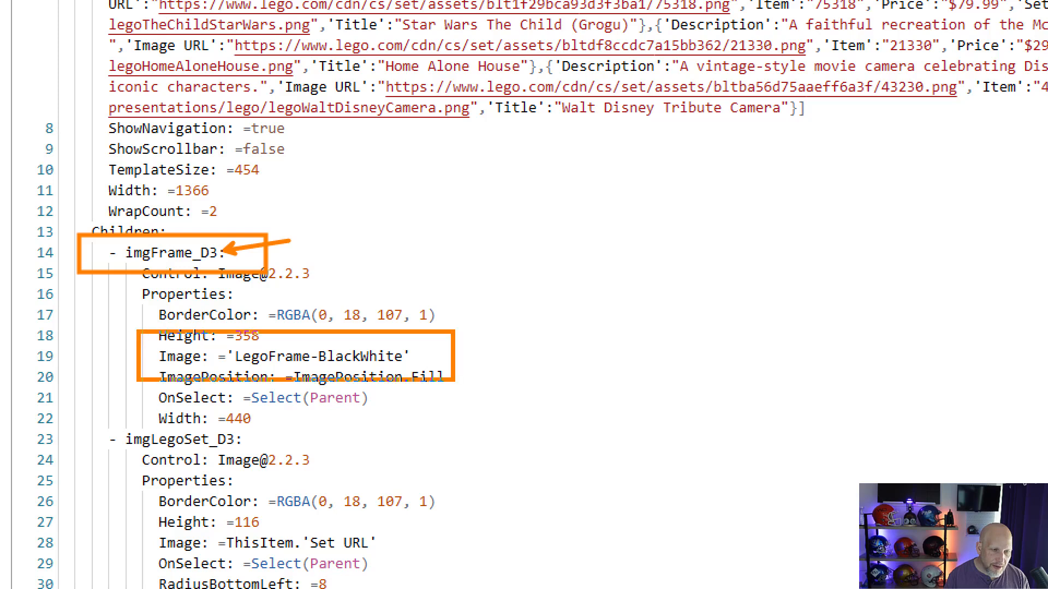
{"action": "left_click_drag", "start_coordinate": [404, 351], "coordinate": [681, 278]}
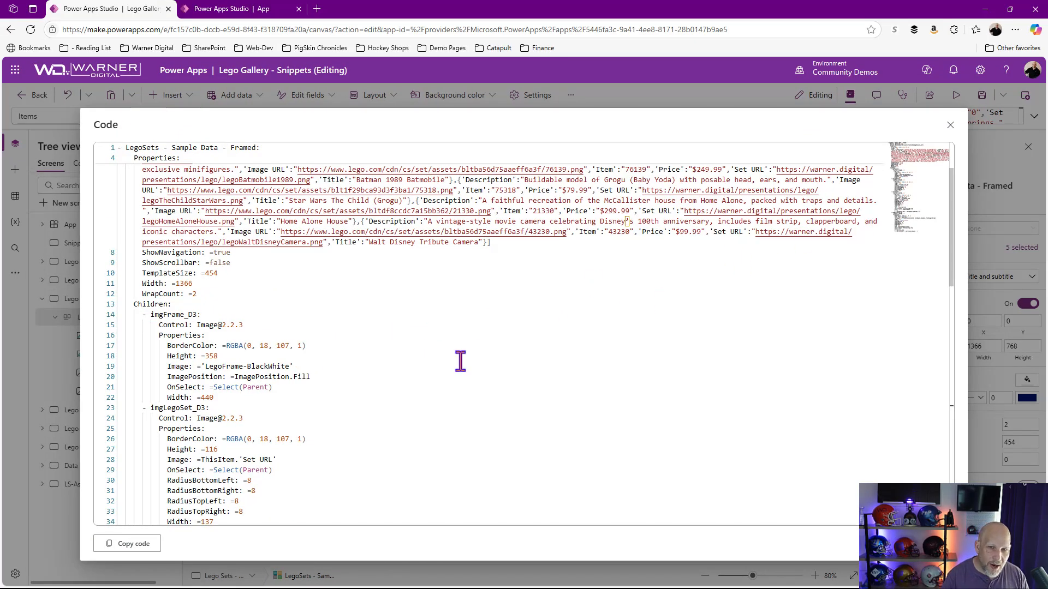
{"action": "left_click", "coordinate": [115, 543]}
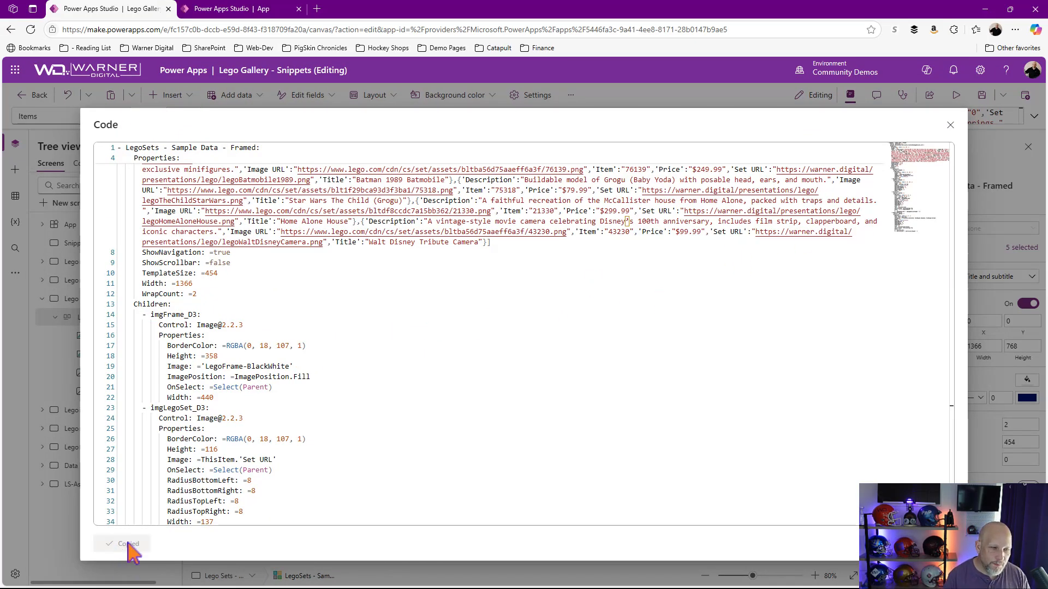
Switch to the blank app and paste the copied gallery code into Screen1.
{"action": "left_click", "coordinate": [232, 9]}
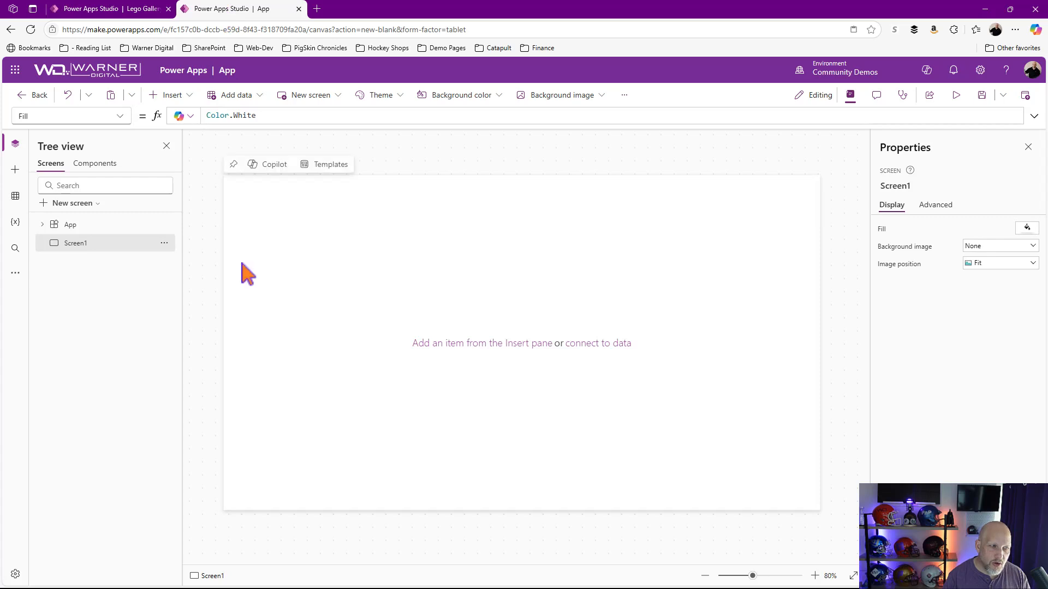
{"action": "right_click", "coordinate": [99, 247]}
{"action": "left_click", "coordinate": [123, 275]}
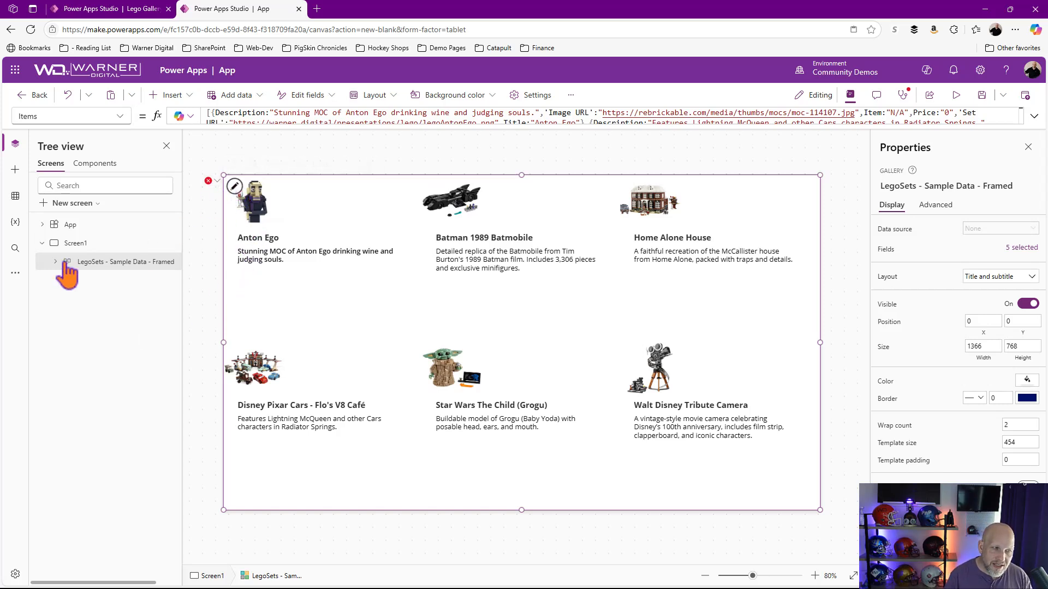
Inspect the flagged error in imgFrame_D3's Image formula and delete the pasted LegoSets - Sample Data - Framed gallery from Screen1.
{"action": "left_click", "coordinate": [211, 181]}
{"action": "left_click", "coordinate": [231, 197]}
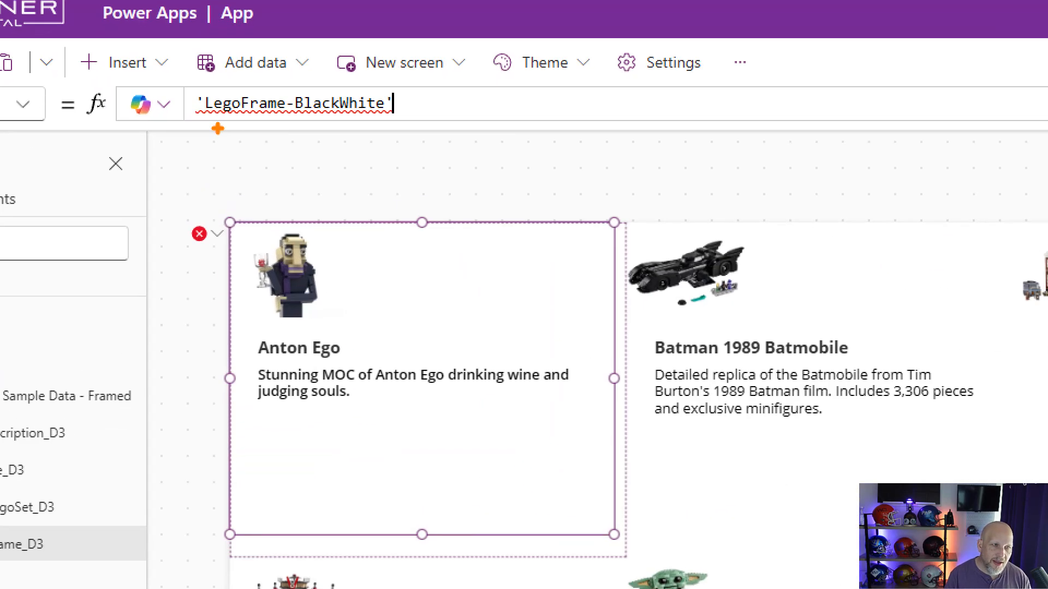
{"action": "mouse_move", "coordinate": [175, 69]}
{"action": "left_mouse_down"}
{"action": "mouse_move", "coordinate": [352, 151]}
{"action": "mouse_move", "coordinate": [516, 148]}
{"action": "left_mouse_up"}
{"action": "left_click_drag", "start_coordinate": [409, 109], "coordinate": [622, 201]}
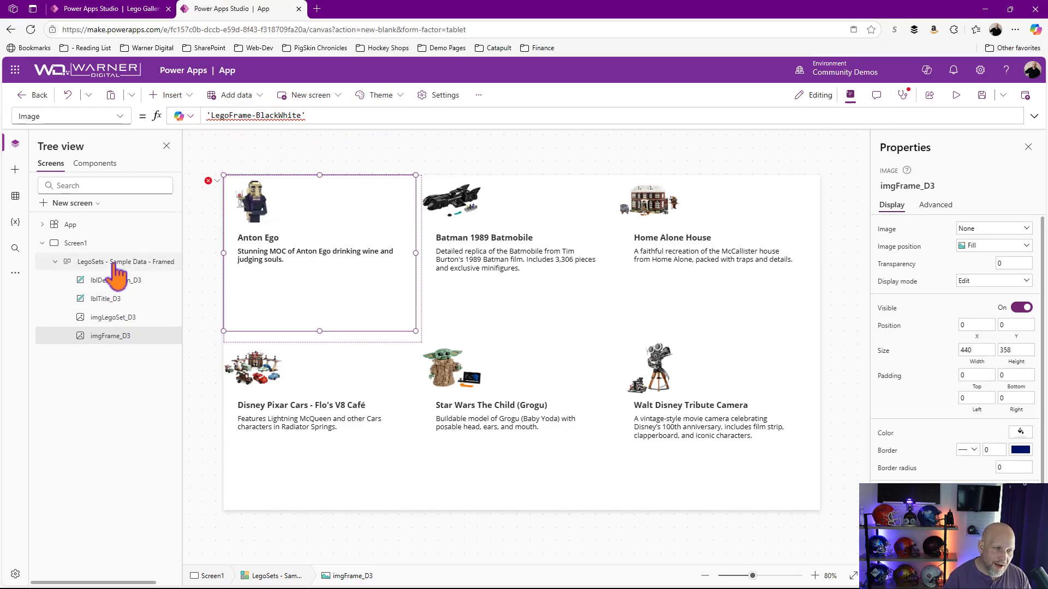
{"action": "left_click", "coordinate": [114, 263]}
{"action": "key", "text": "Delete"}
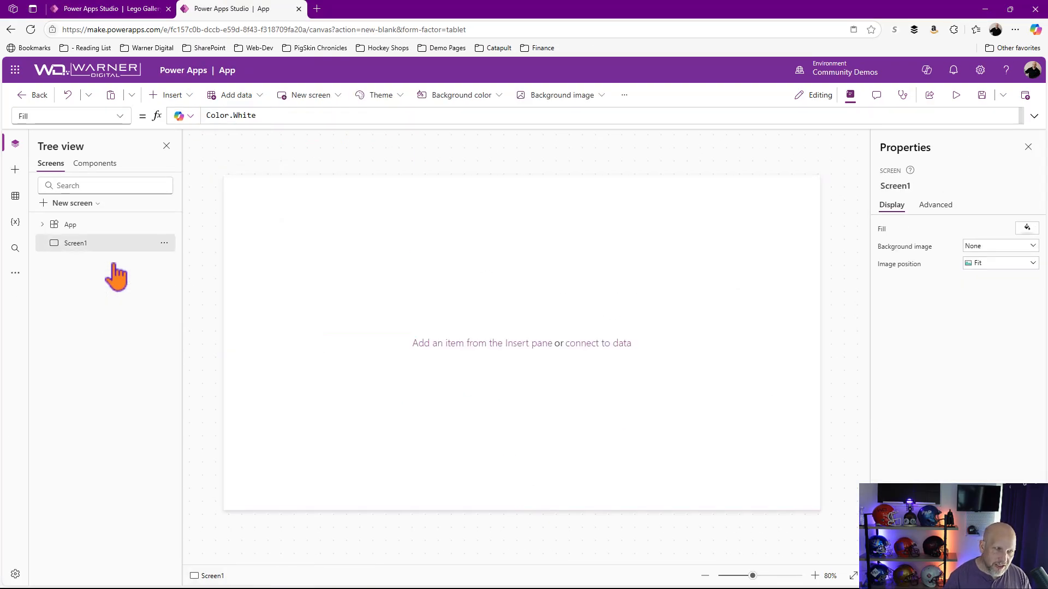
Return to the Lego Gallery - Snippets app, close the code view, and open the Lego Sets - Demo 4 screen.
{"action": "left_click", "coordinate": [131, 10]}
{"action": "left_click", "coordinate": [947, 122]}
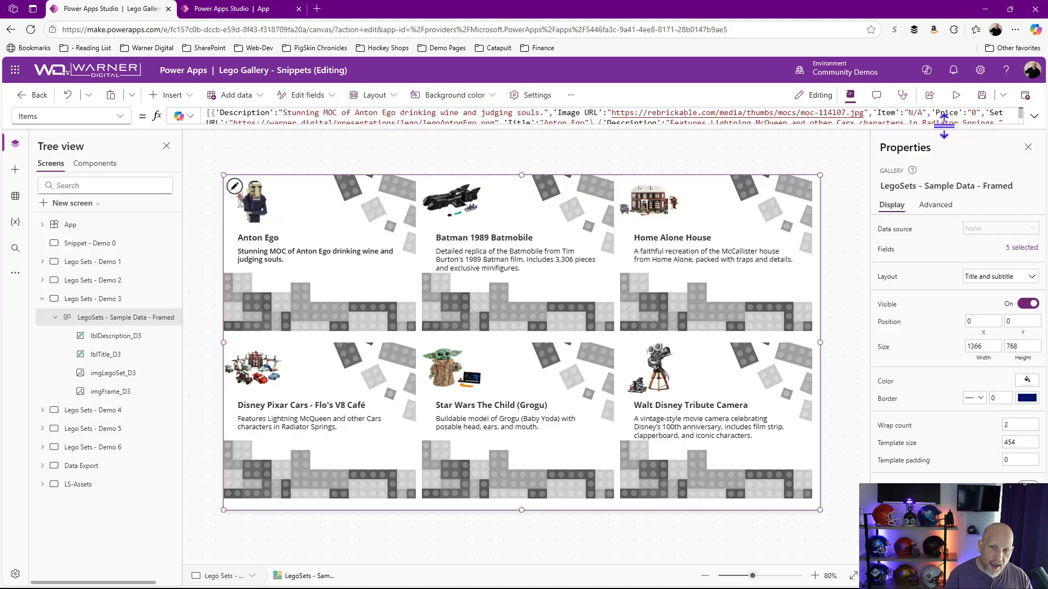
{"action": "left_click", "coordinate": [42, 299]}
{"action": "left_click", "coordinate": [104, 321]}
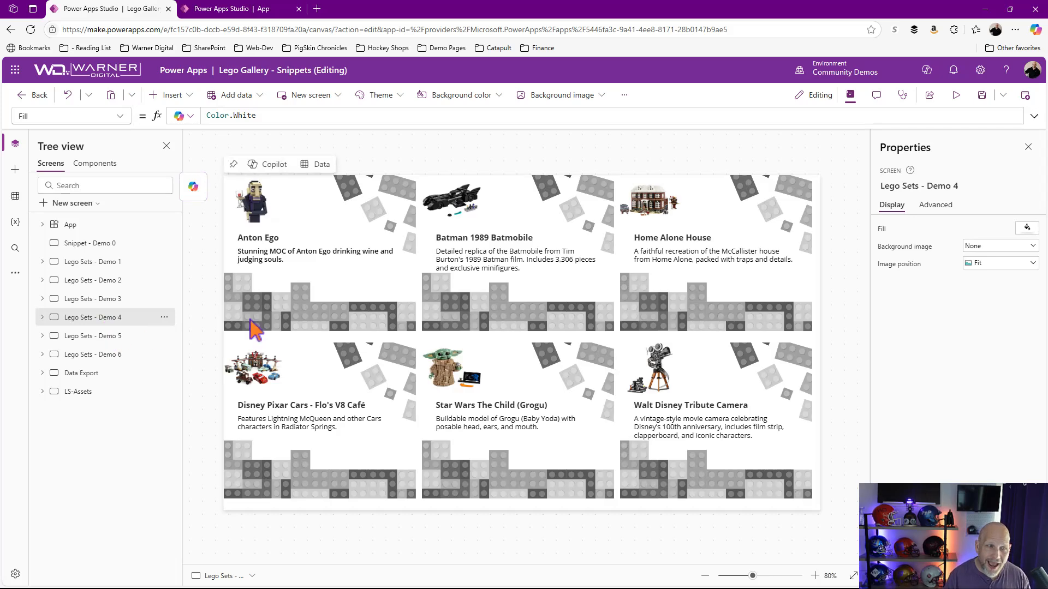
Copy the code of the LegoSets - Sample Data Framed SVG gallery on the Demo 4 screen.
{"action": "left_click", "coordinate": [41, 317]}
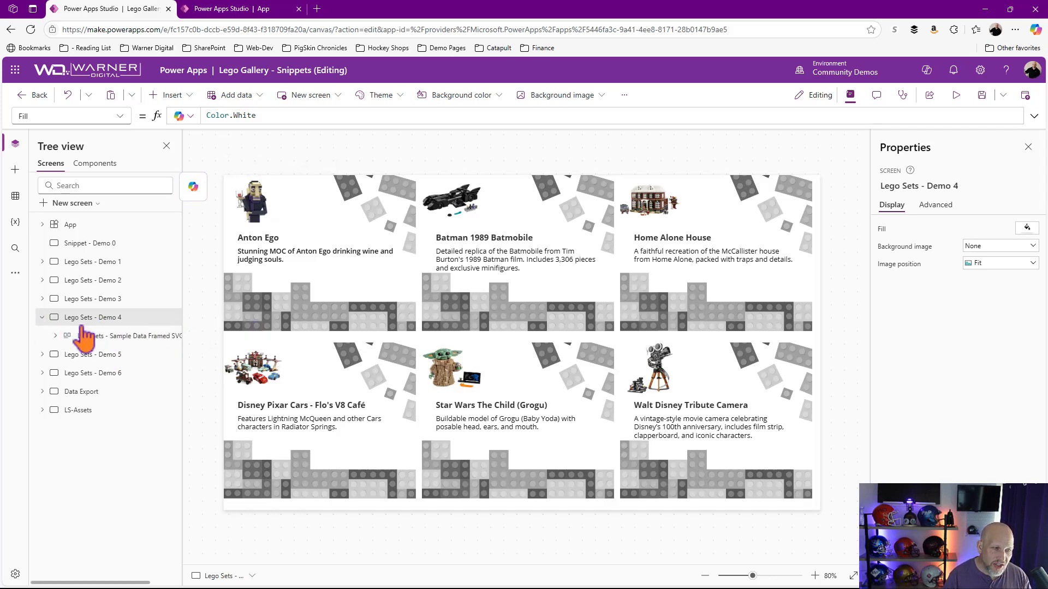
{"action": "right_click", "coordinate": [102, 335]}
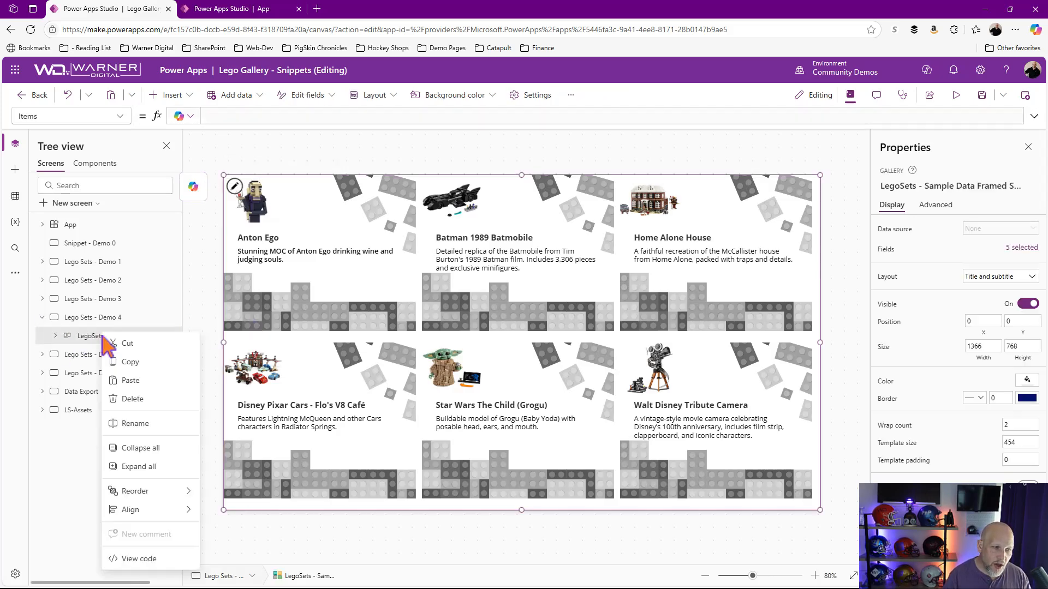
{"action": "left_click", "coordinate": [134, 559]}
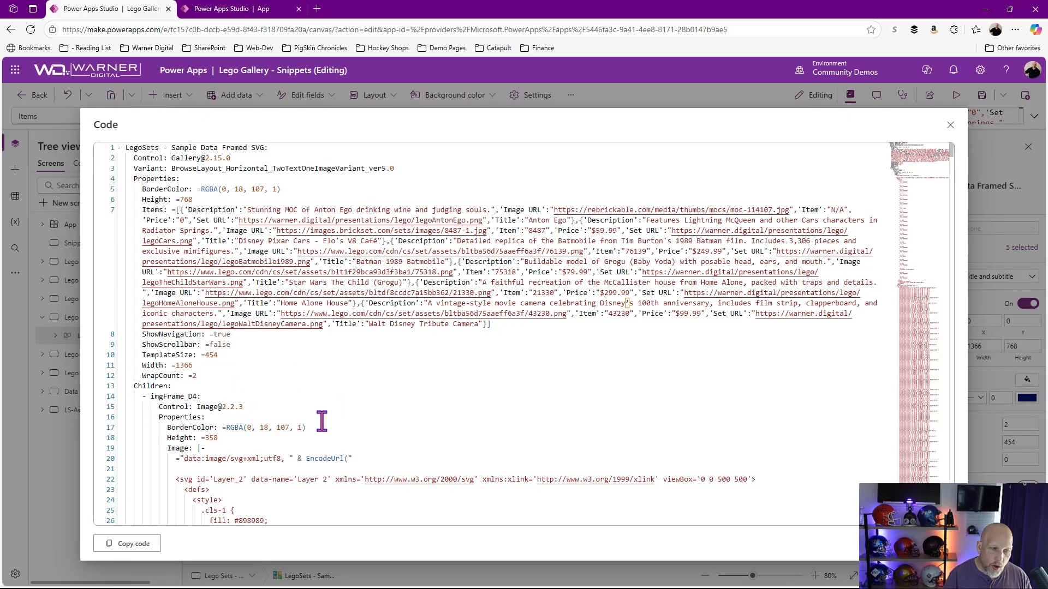
{"action": "left_click", "coordinate": [131, 545]}
Paste the SVG-framed gallery's code into Screen1 of the blank app.
{"action": "left_click", "coordinate": [234, 8]}
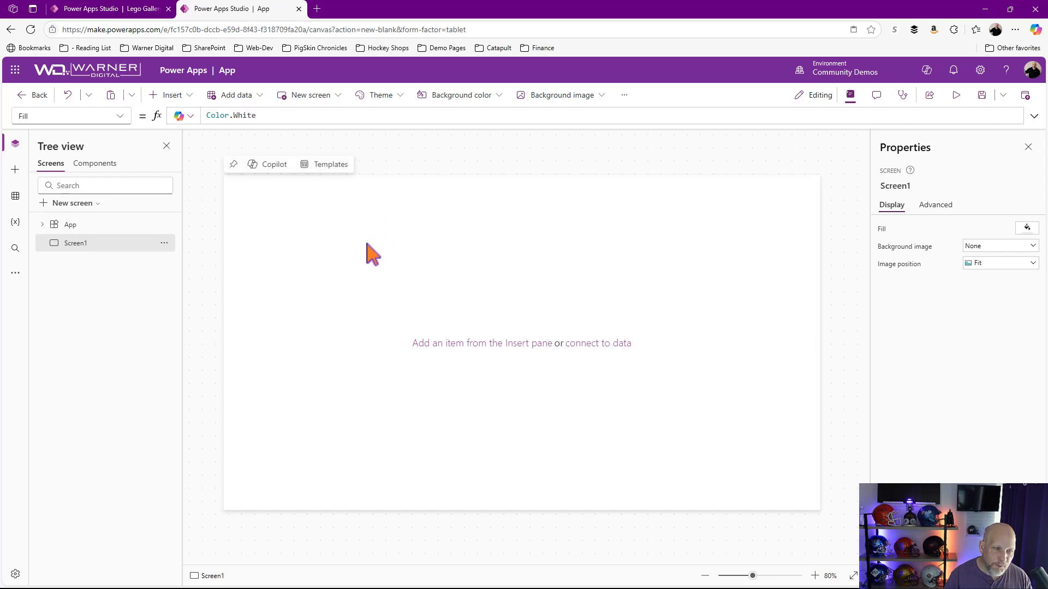
{"action": "right_click", "coordinate": [85, 249]}
{"action": "left_click", "coordinate": [111, 276]}
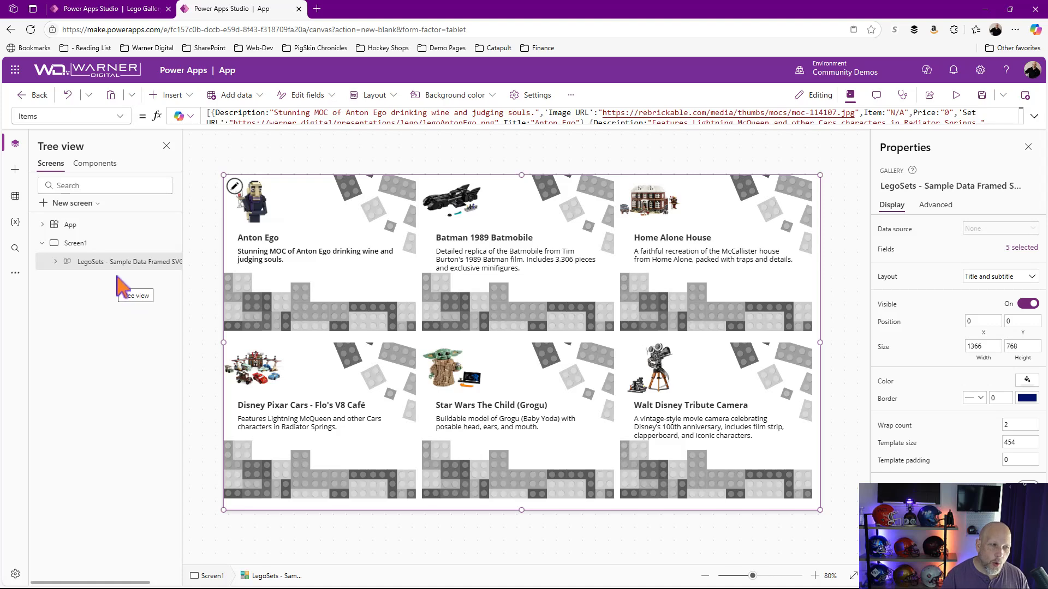
In the Lego Gallery - Snippets app, examine the SVG gallery's code and the full Image formula of imgFrame_D4.
{"action": "left_click", "coordinate": [137, 14]}
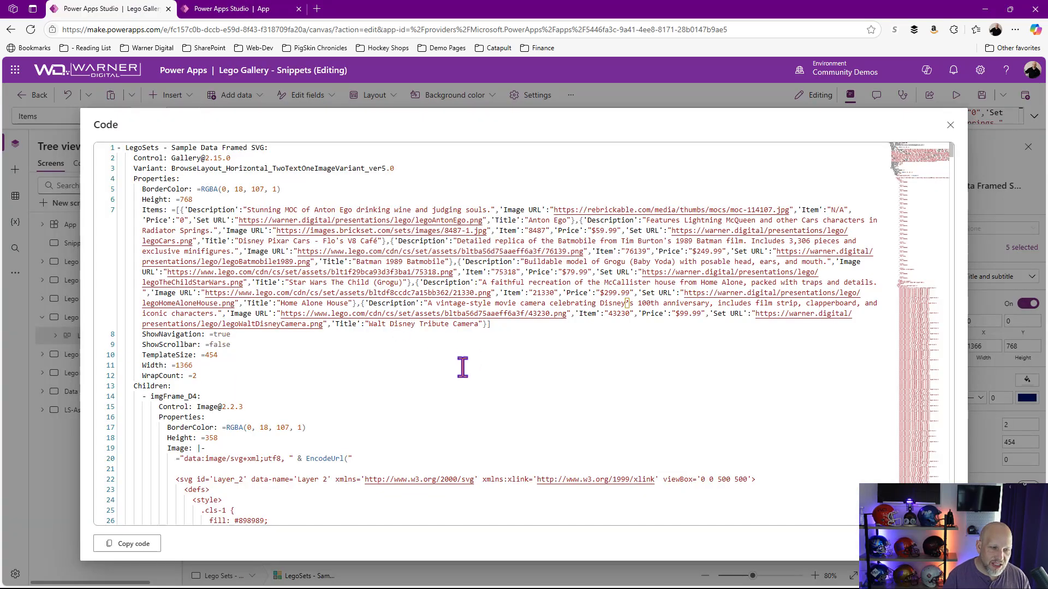
{"action": "scroll", "coordinate": [464, 356], "scroll_direction": "down", "scroll_amount": 3}
{"action": "scroll", "coordinate": [463, 355], "scroll_direction": "down", "scroll_amount": 2}
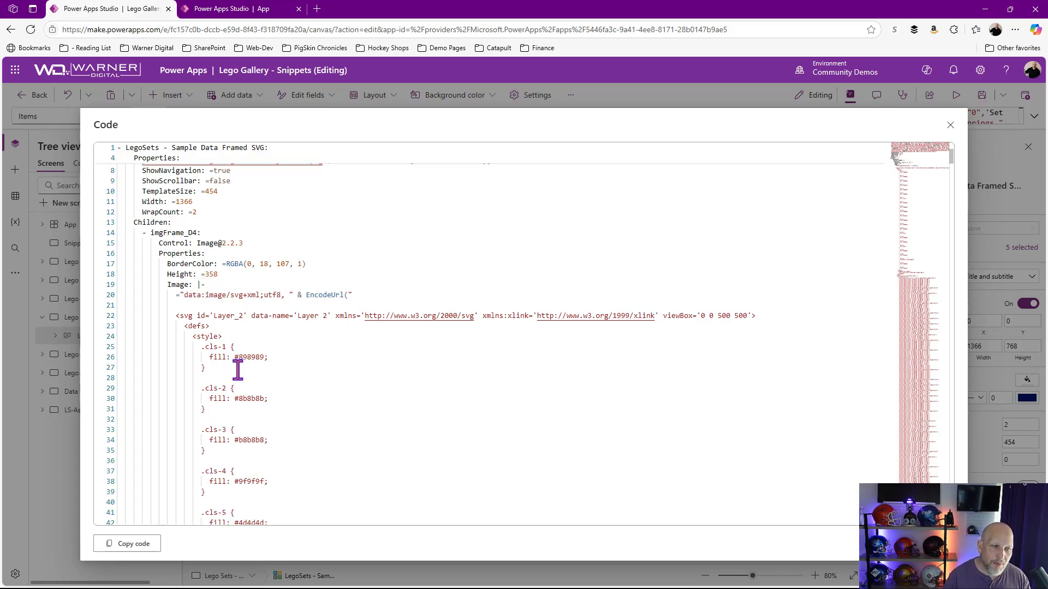
{"action": "left_click", "coordinate": [949, 126]}
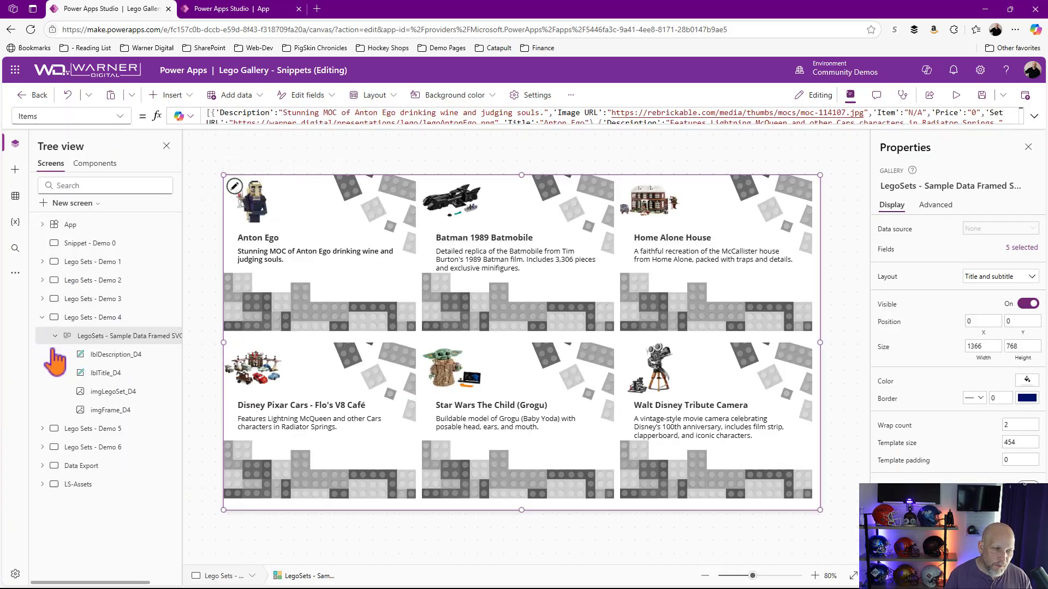
{"action": "left_click", "coordinate": [113, 411]}
{"action": "left_click", "coordinate": [1034, 116]}
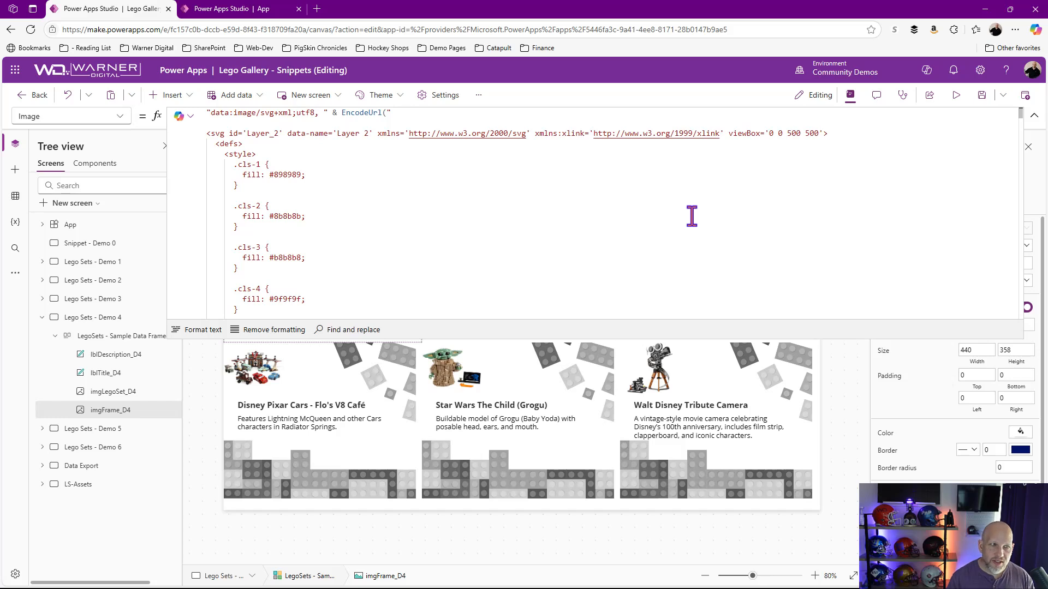
In the app with the pasted gallery, expand the gallery and examine the full Image formula of its imgFrame_D4 control.
{"action": "left_click", "coordinate": [252, 9]}
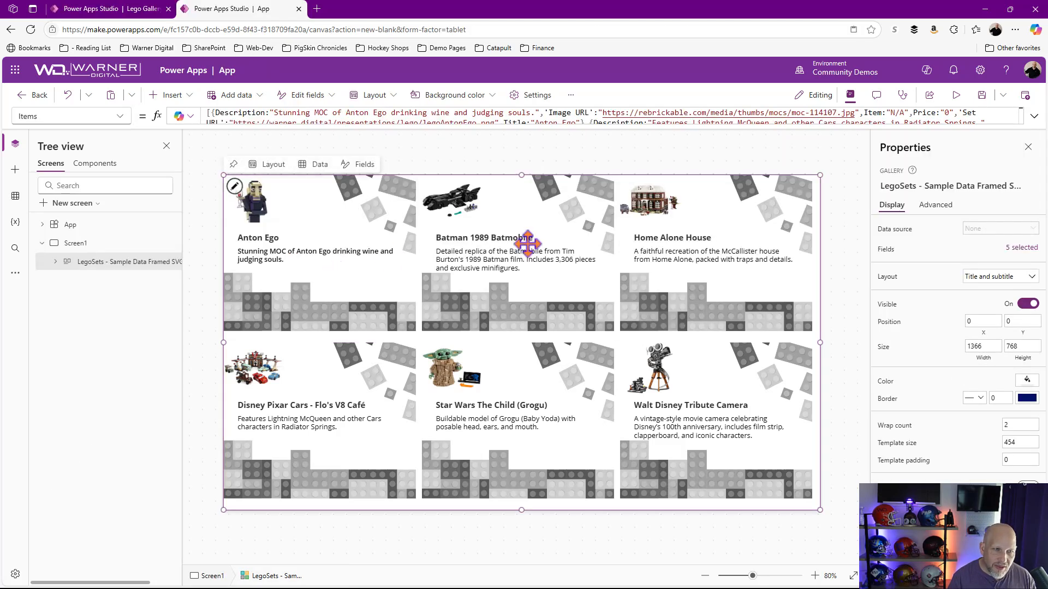
{"action": "left_click", "coordinate": [55, 262]}
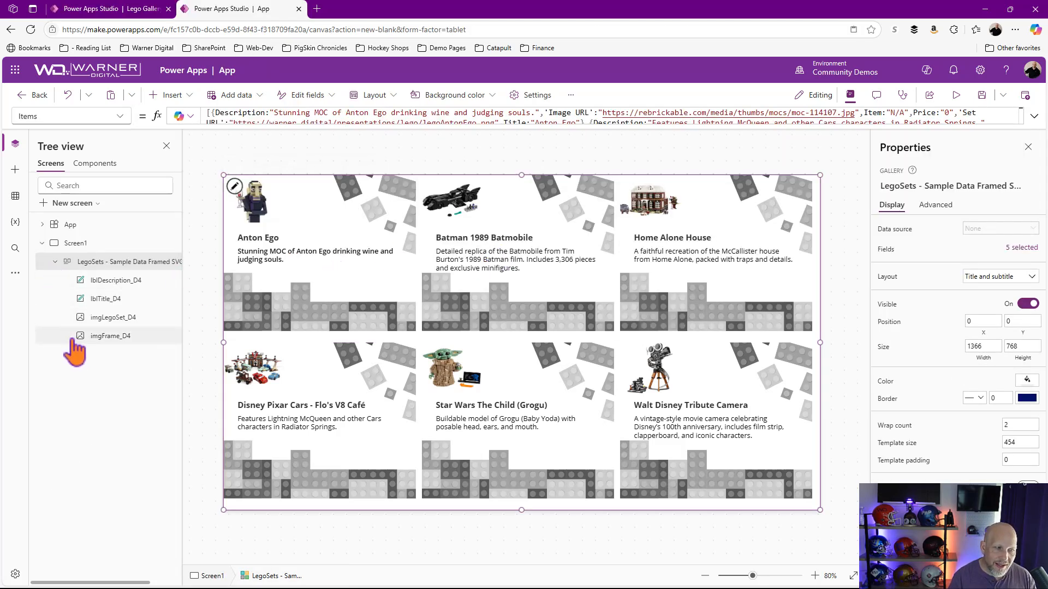
{"action": "left_click", "coordinate": [119, 338]}
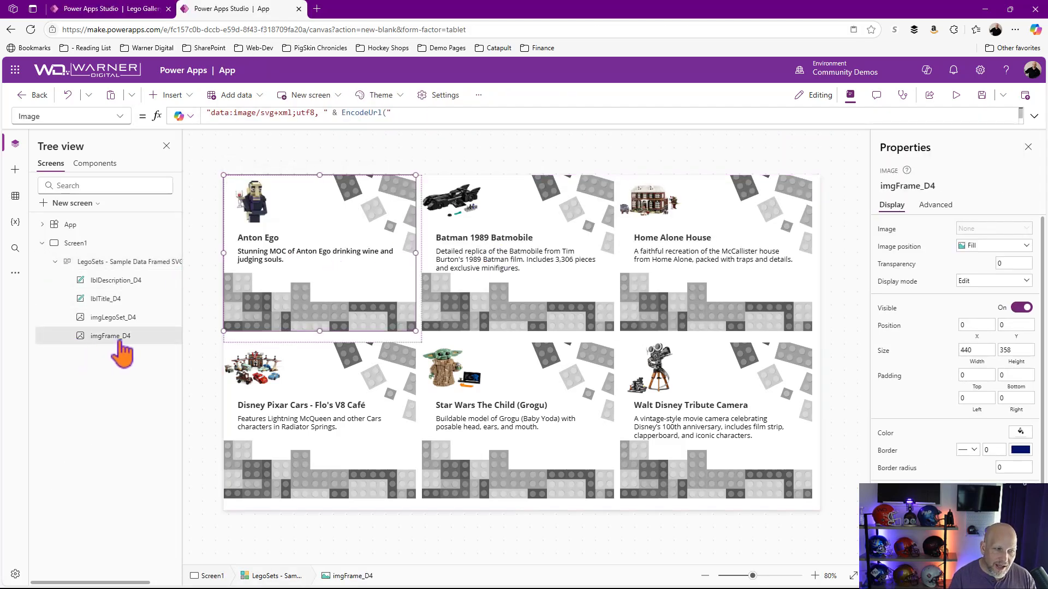
{"action": "left_click", "coordinate": [1034, 115]}
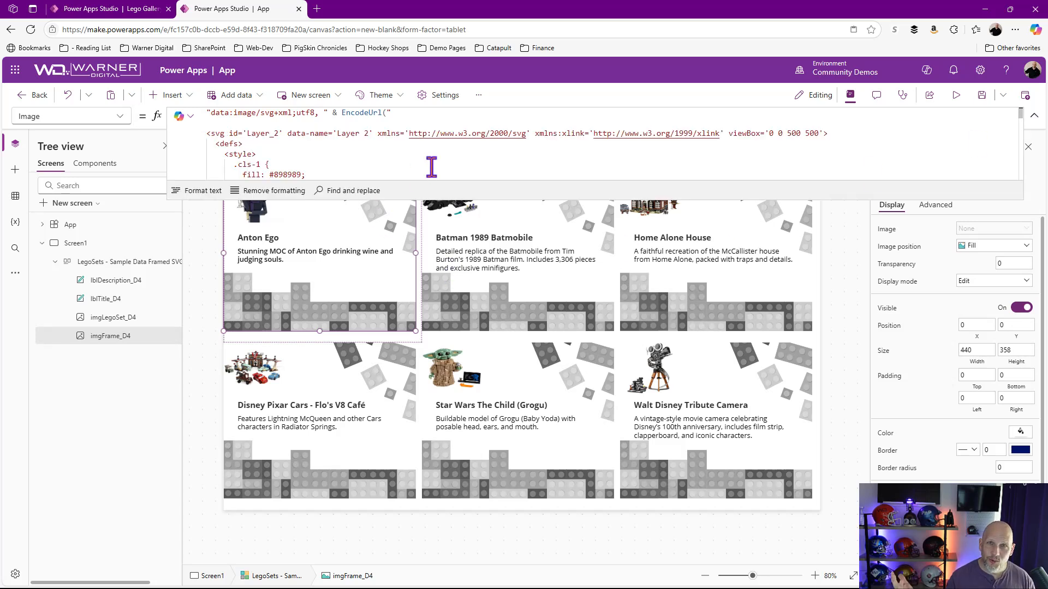